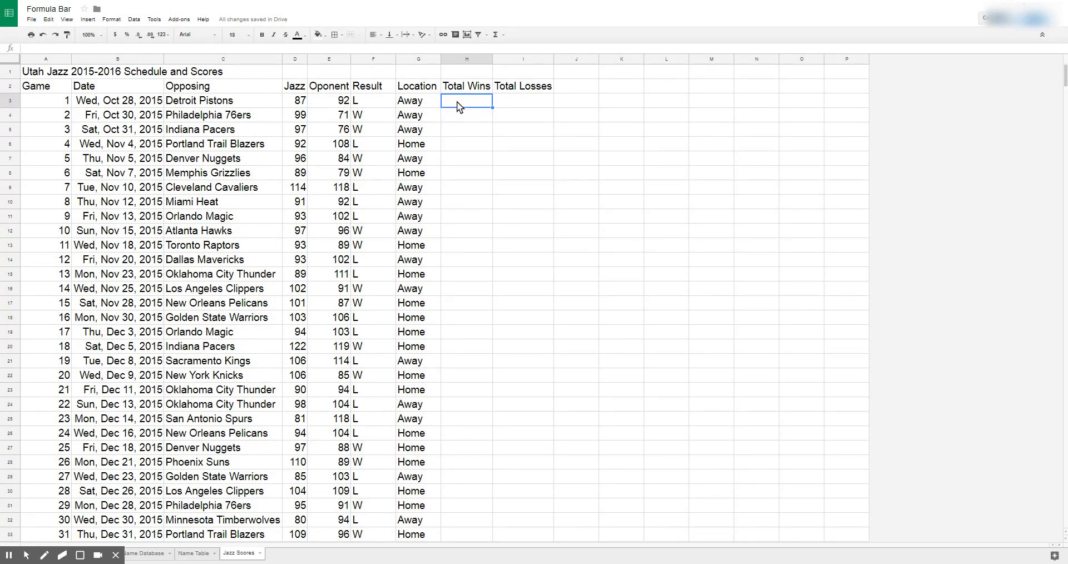
Enter =countif(F:F,"W") in H3 to count wins across the whole Result column.
{"action": "type", "text": "=cou"}
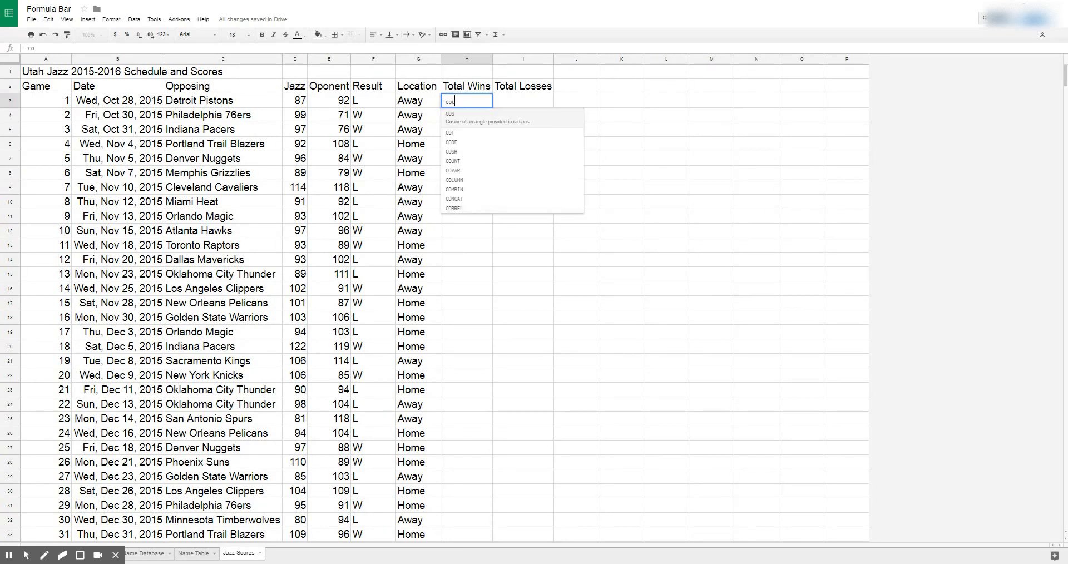
{"action": "type", "text": "ntif("}
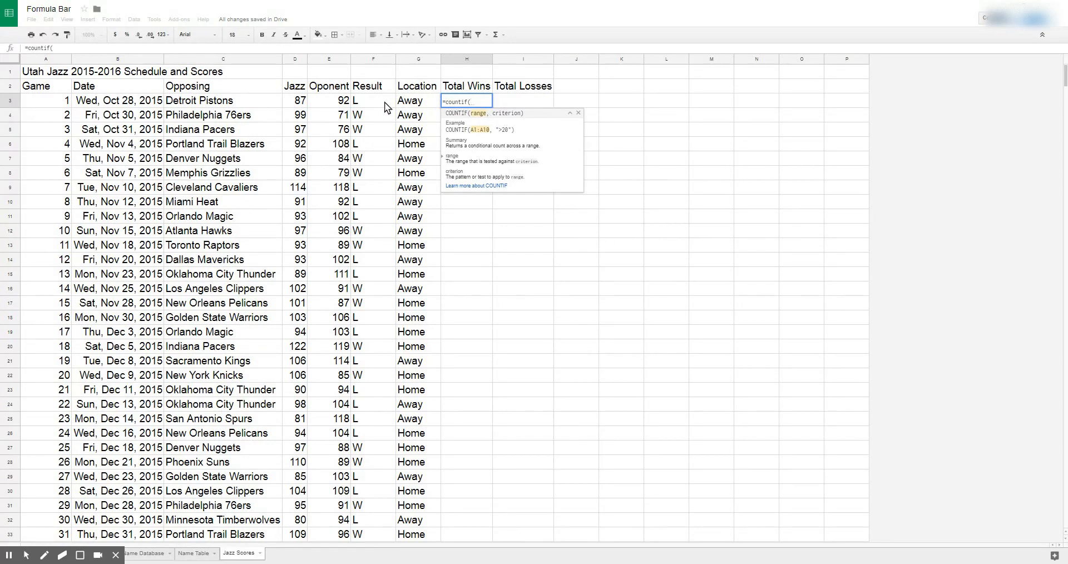
{"action": "left_click", "coordinate": [367, 59]}
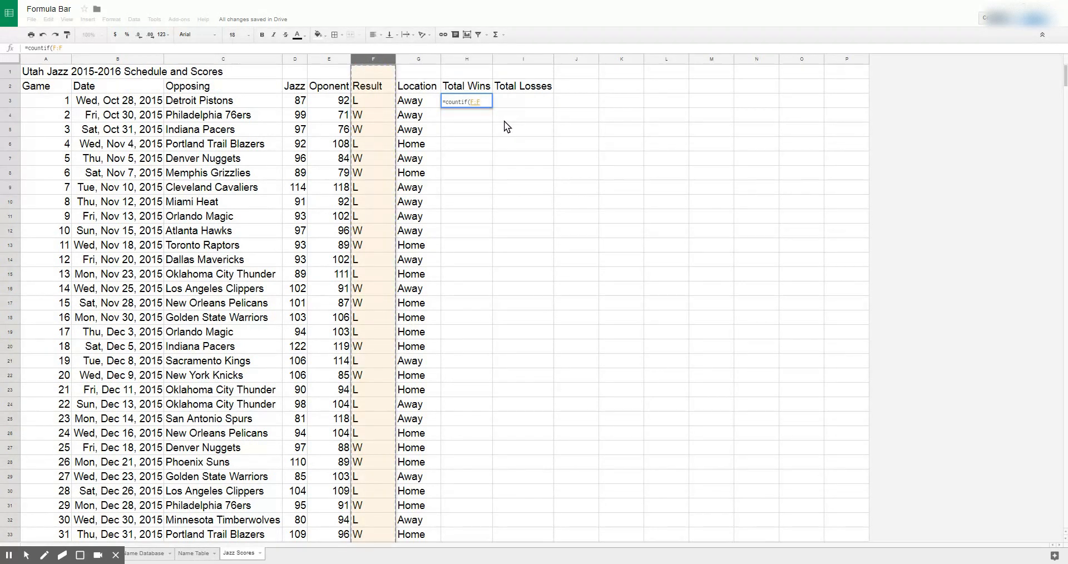
{"action": "type", "text": ","}
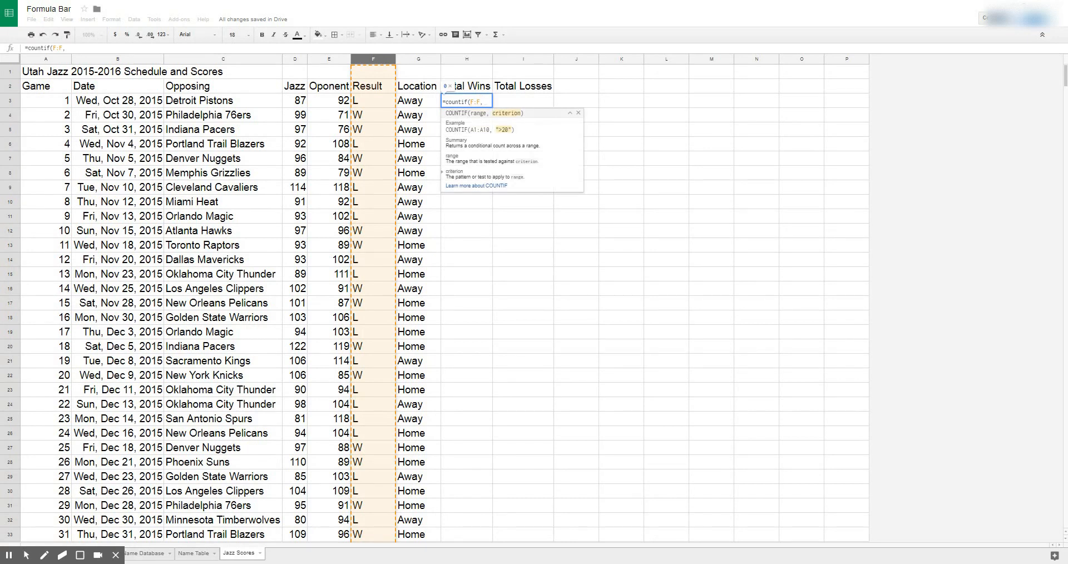
{"action": "type", "text": "\"W\""}
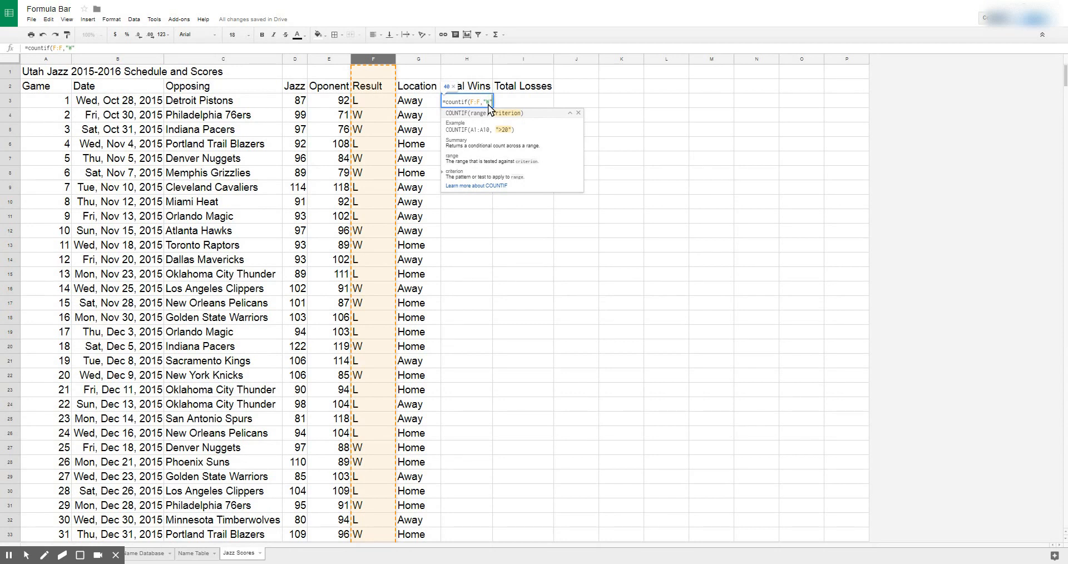
{"action": "type", "text": ")"}
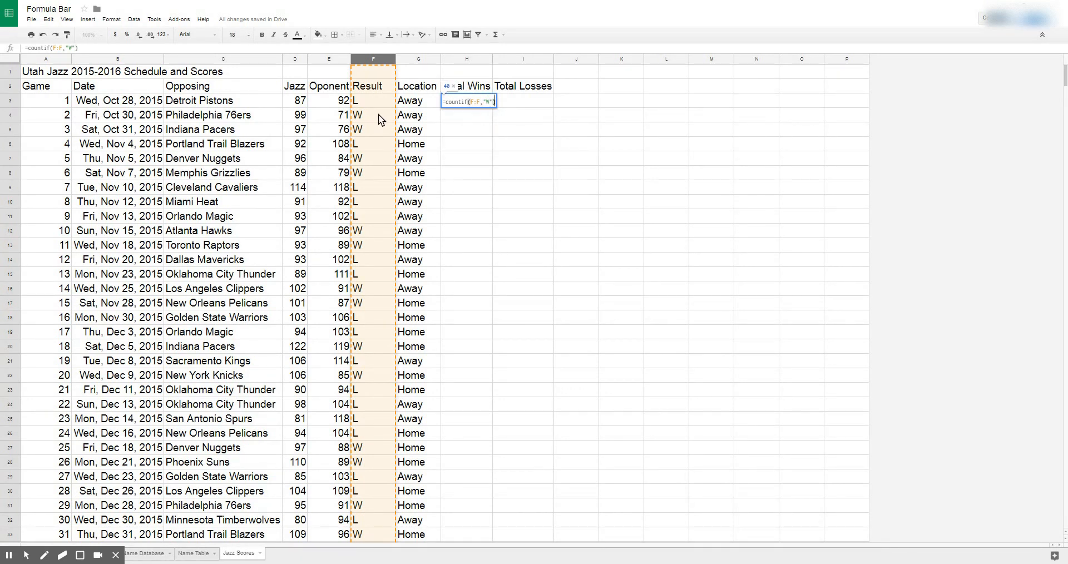
{"action": "key", "text": "Return"}
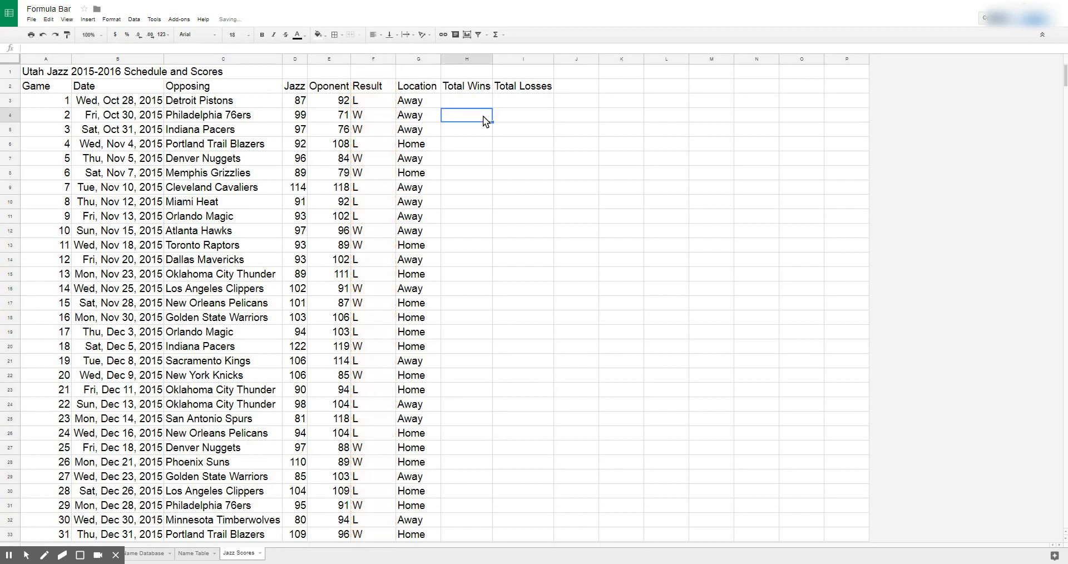
Narrow the COUNTIF range in H3 to F3:F3, keeping "W" as the criterion.
{"action": "left_click", "coordinate": [486, 99]}
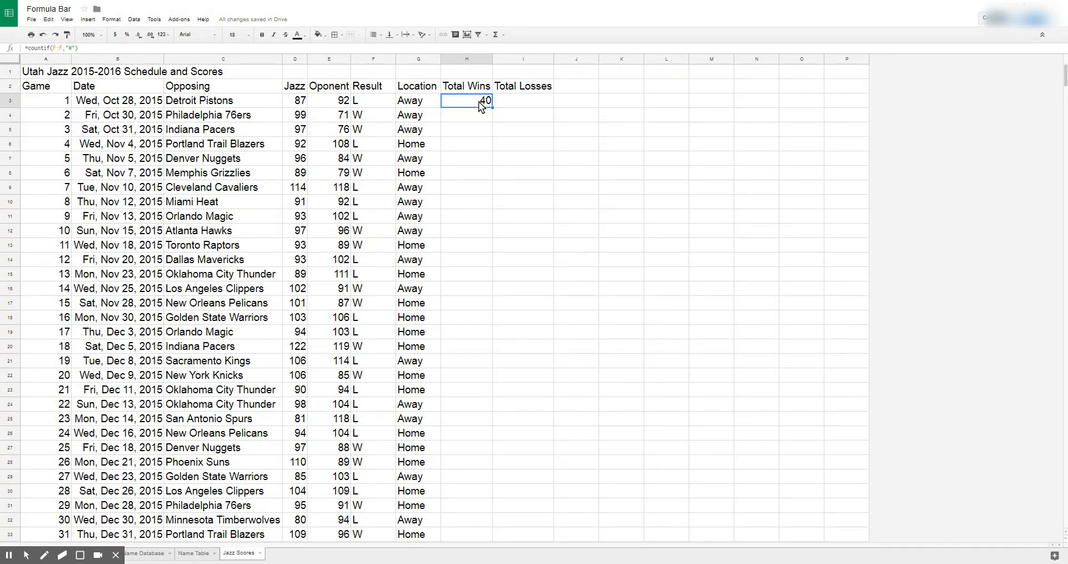
{"action": "left_click", "coordinate": [55, 50]}
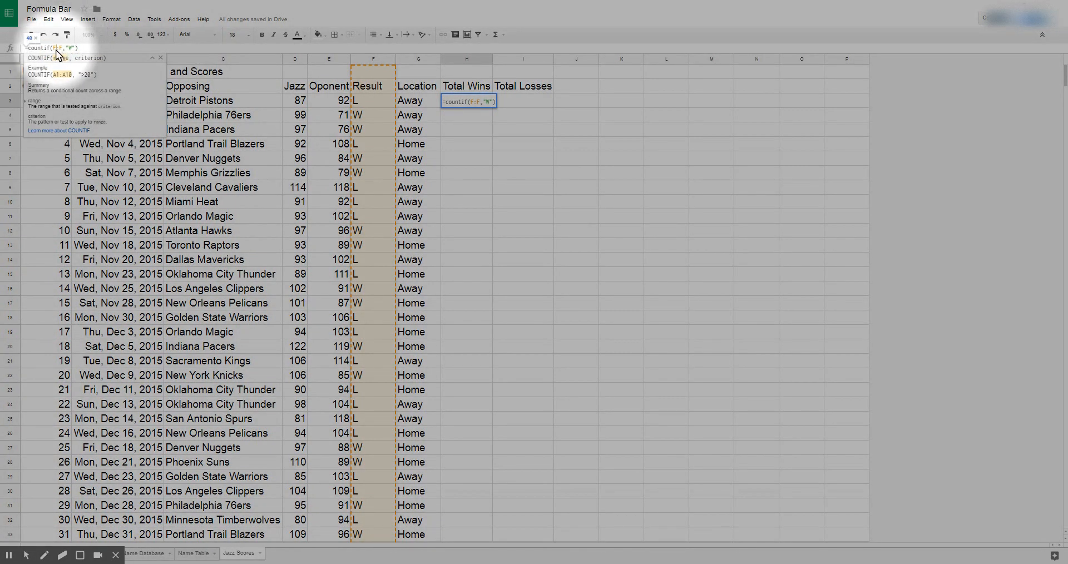
{"action": "type", "text": "3:F3"}
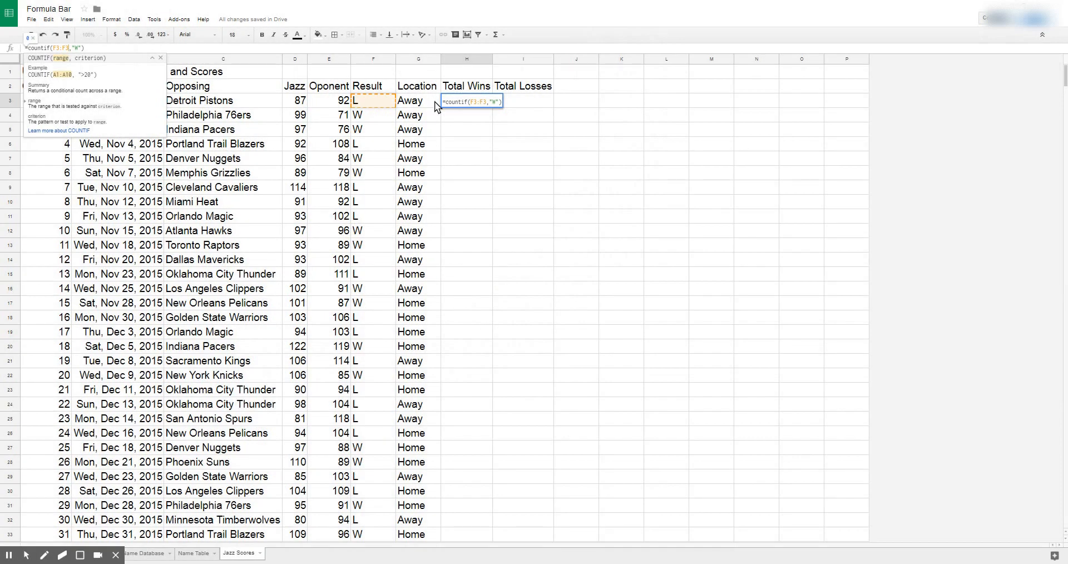
{"action": "key", "text": "Return"}
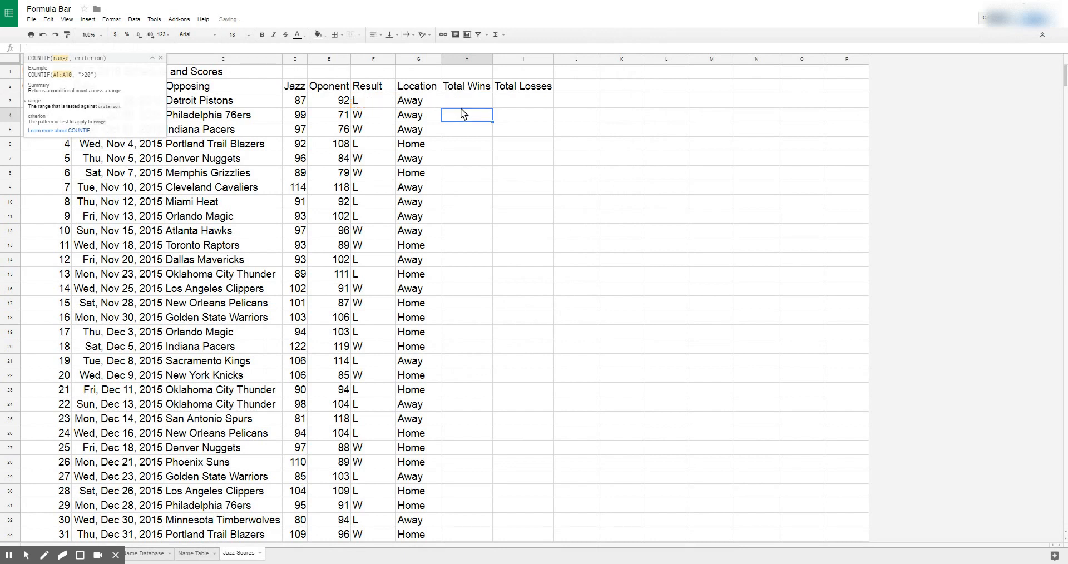
Copy the Total Wins formula from H3 into cells H4 through H7.
{"action": "left_click", "coordinate": [476, 101]}
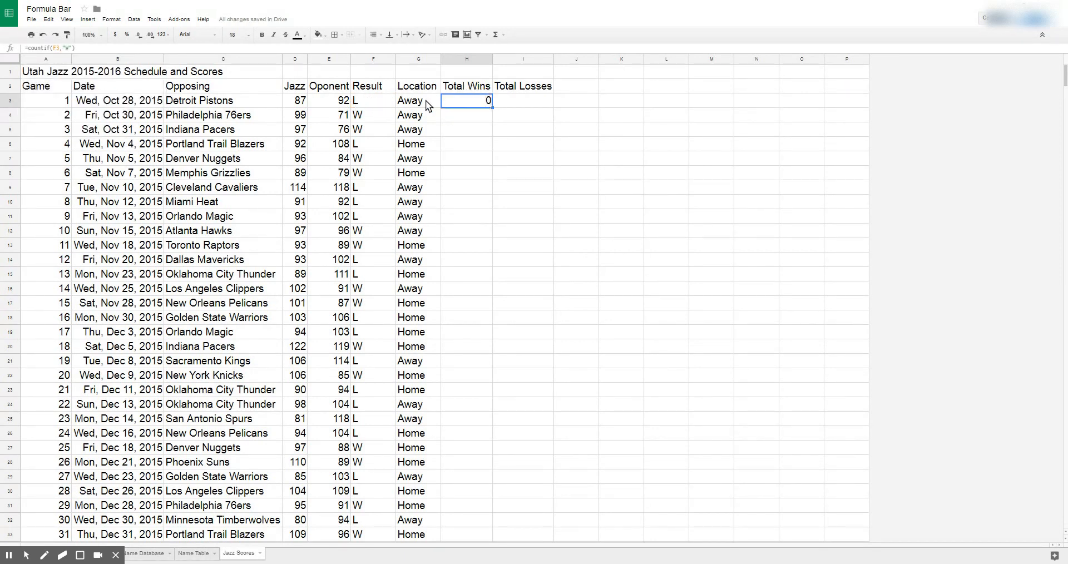
{"action": "key", "text": "ctrl+c"}
{"action": "key", "text": "Down"}
{"action": "key", "text": "ctrl+v"}
{"action": "key", "text": "Return"}
{"action": "key", "text": "ctrl+v"}
{"action": "key", "text": "Return"}
{"action": "key", "text": "ctrl+v"}
{"action": "key", "text": "Return"}
{"action": "key", "text": "ctrl+v"}
Examine which Result cell each copied Total Wins formula references, comparing H3 and H4 with column F.
{"action": "key", "text": "Up"}
{"action": "key", "text": "Up"}
{"action": "key", "text": "Up"}
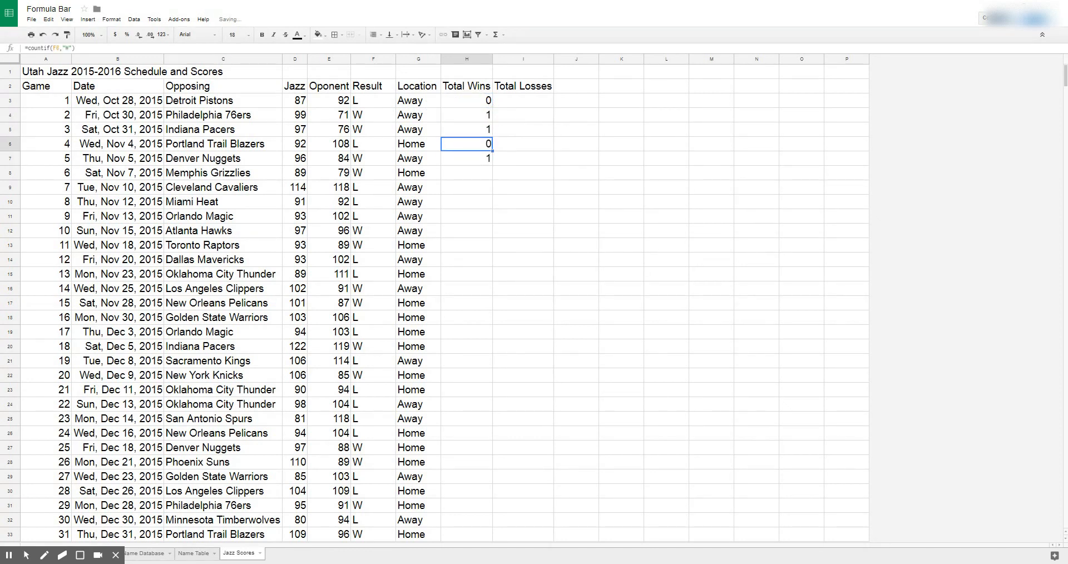
{"action": "key", "text": "Left"}
{"action": "key", "text": "Left"}
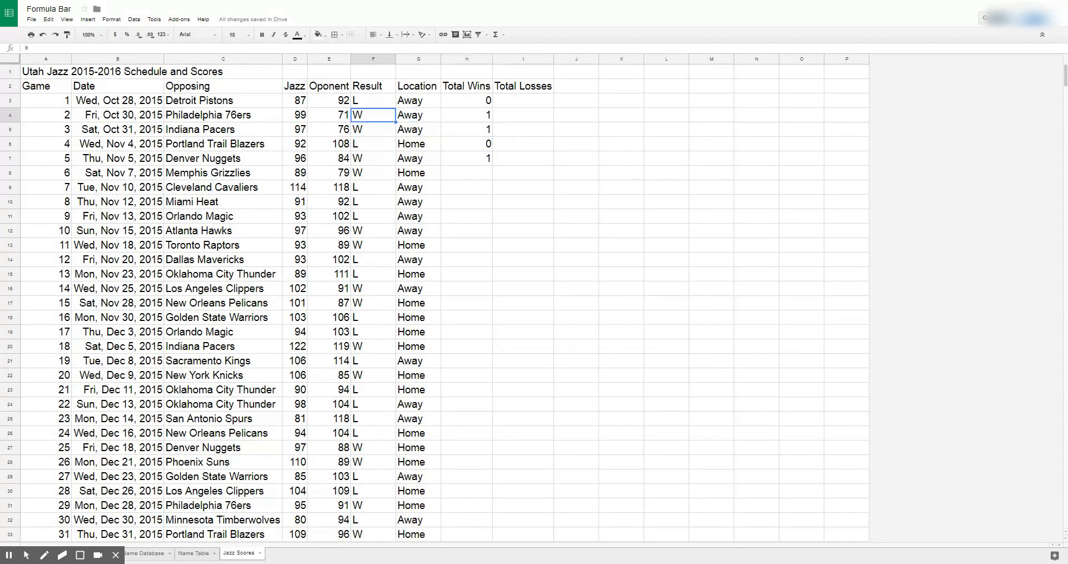
{"action": "key", "text": "Right"}
{"action": "key", "text": "Right"}
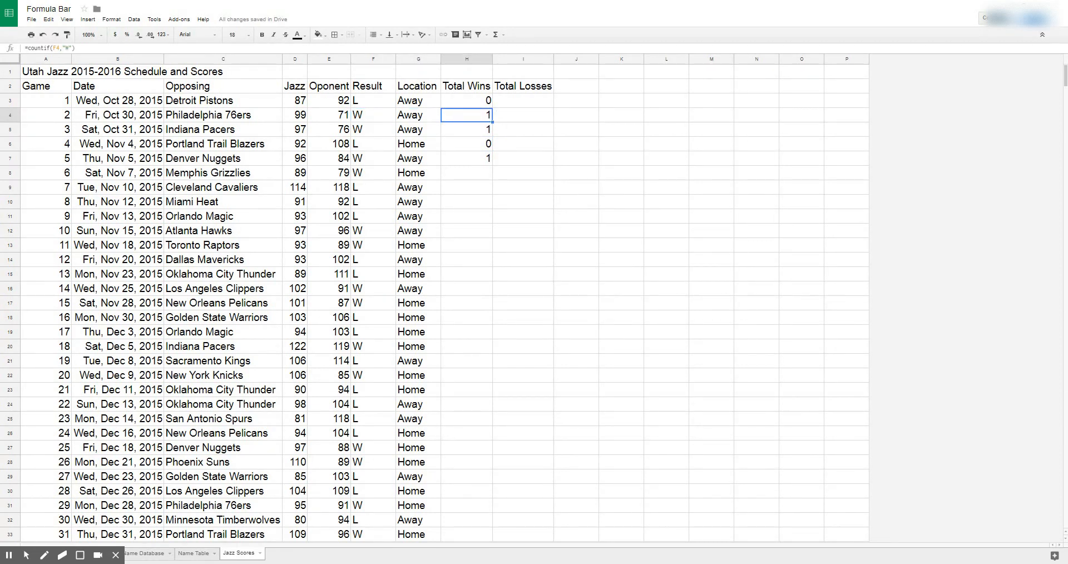
{"action": "key", "text": "Up"}
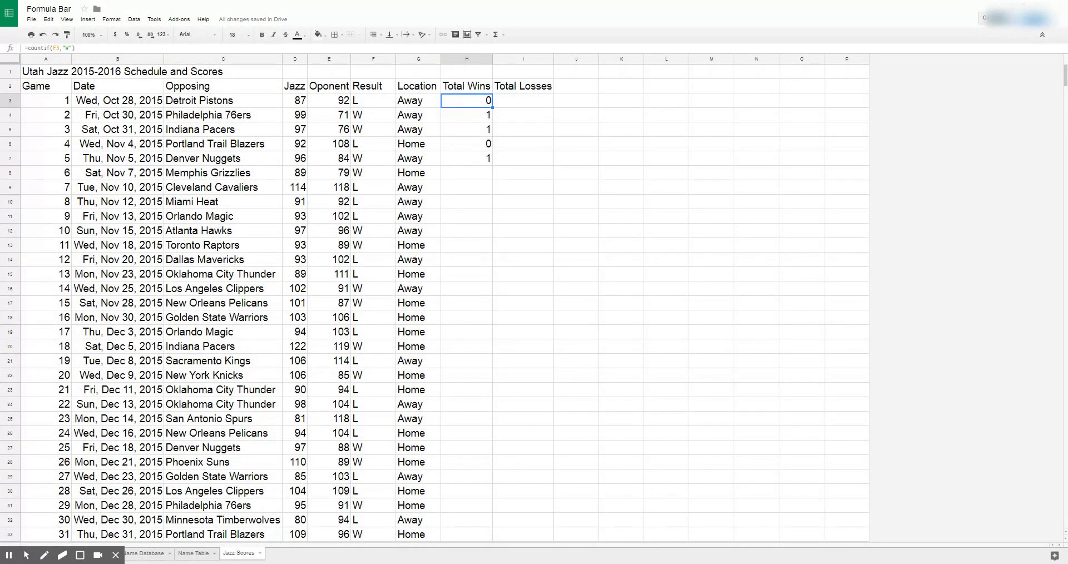
{"action": "key", "text": "Down"}
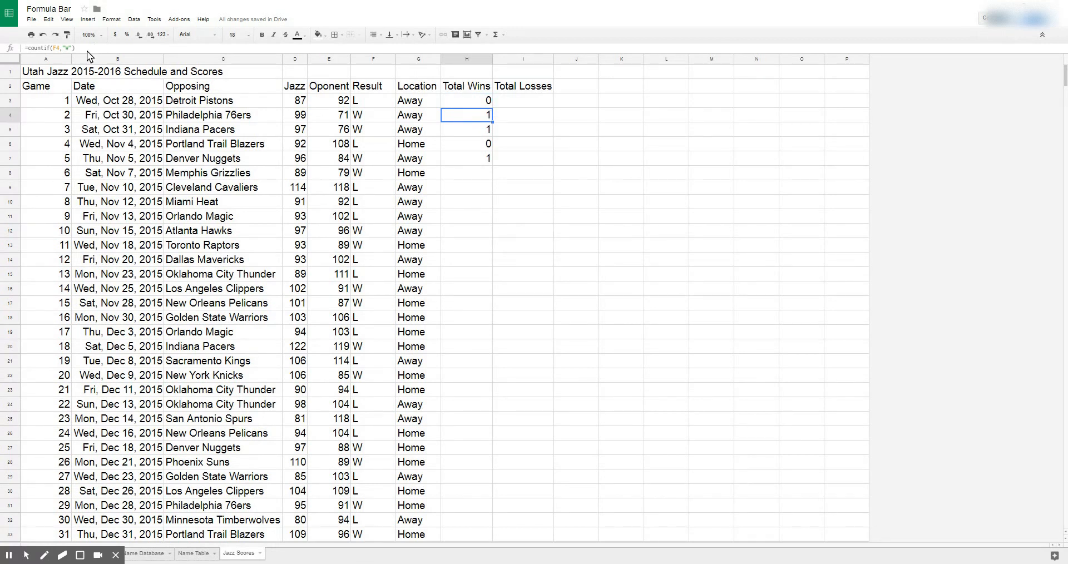
{"action": "left_click", "coordinate": [58, 47]}
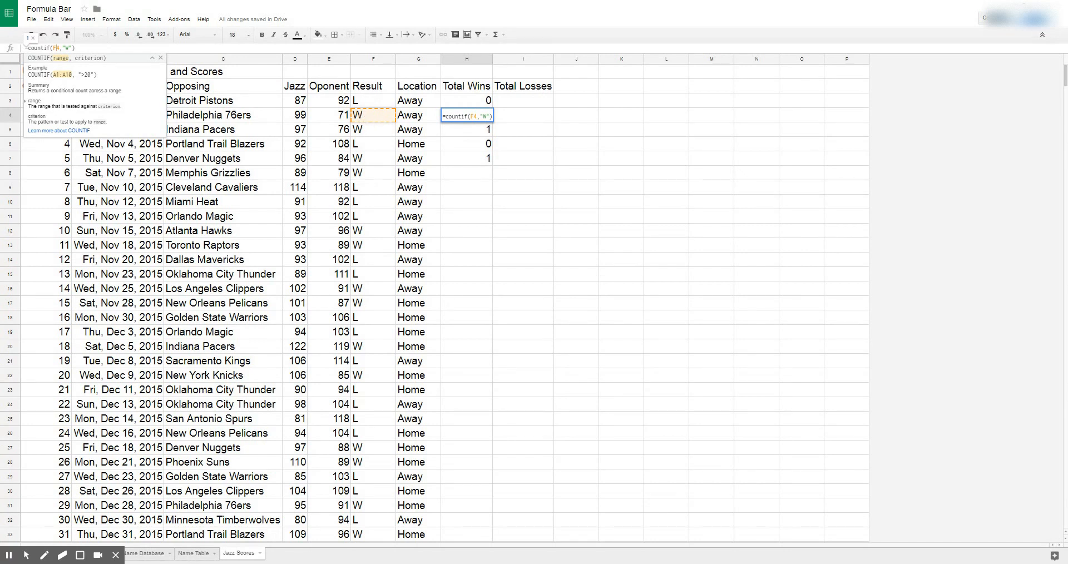
{"action": "key", "text": "Return"}
Change the H3 formula to =countif(F$3:F3,"W") so the start row of the range is locked.
{"action": "key", "text": "Up"}
{"action": "key", "text": "Up"}
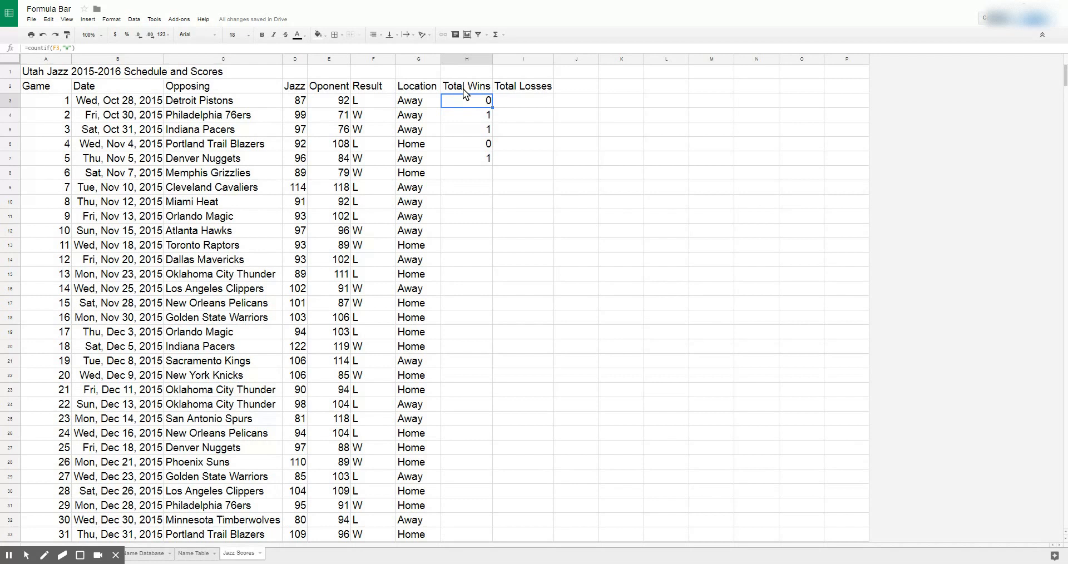
{"action": "left_click", "coordinate": [59, 48]}
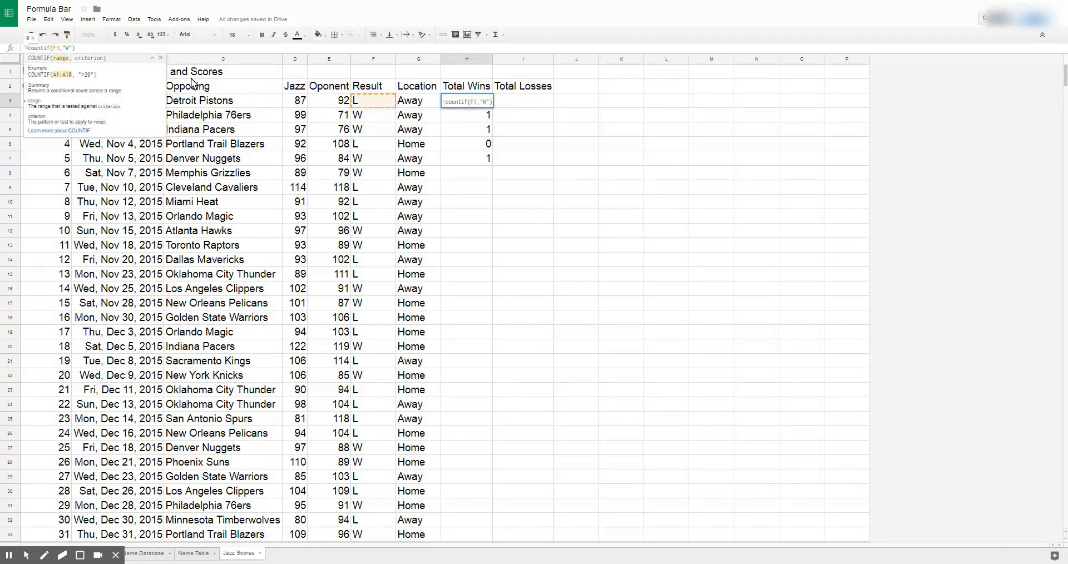
{"action": "type", "text": ":F"}
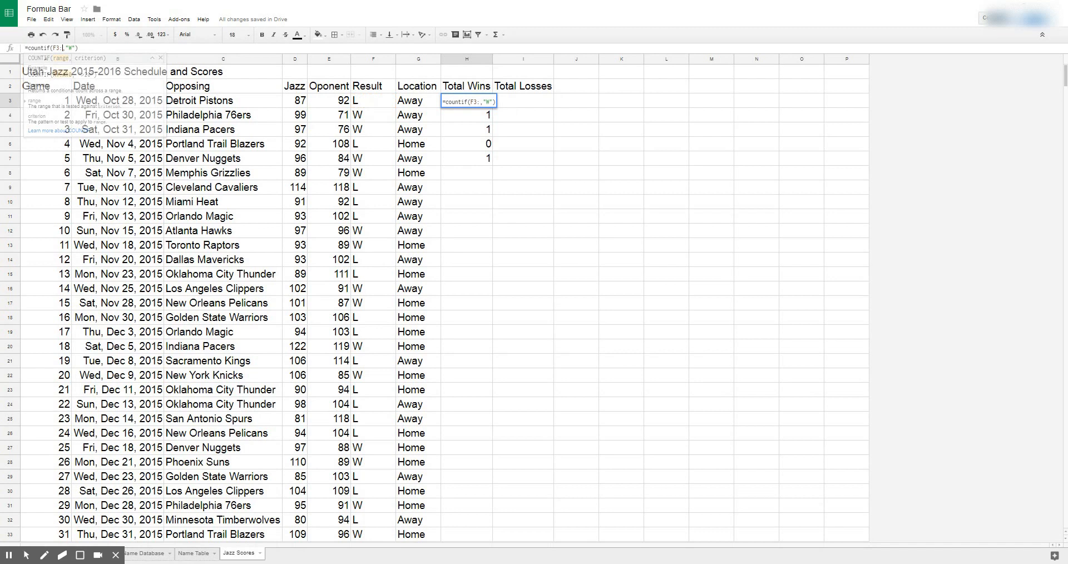
{"action": "type", "text": "3"}
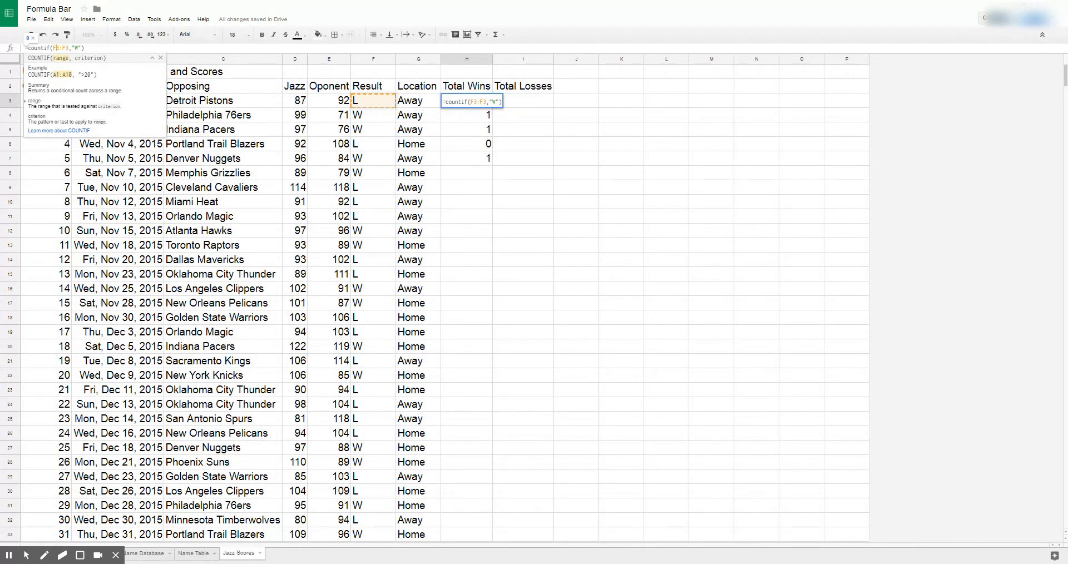
{"action": "type", "text": "$"}
{"action": "key", "text": "Return"}
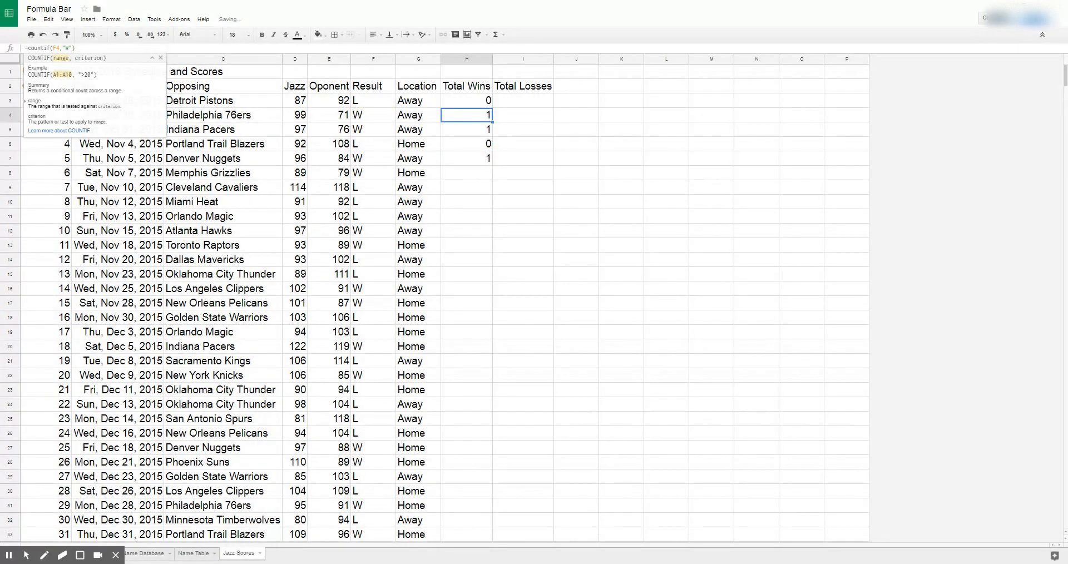
Copy the H3 formula into H4 and H5, and inspect the Result range each copy covers.
{"action": "left_click", "coordinate": [467, 101]}
{"action": "key", "text": "ctrl+c"}
{"action": "left_click", "coordinate": [467, 116]}
{"action": "key", "text": "ctrl+v"}
{"action": "left_click", "coordinate": [66, 51]}
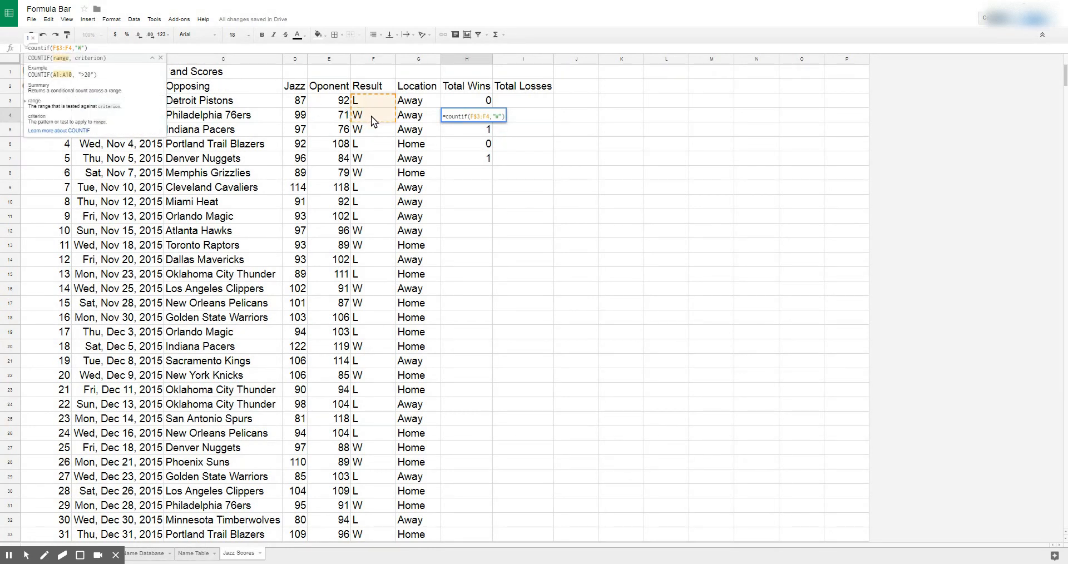
{"action": "key", "text": "Escape"}
{"action": "key", "text": "Down"}
{"action": "key", "text": "ctrl+v"}
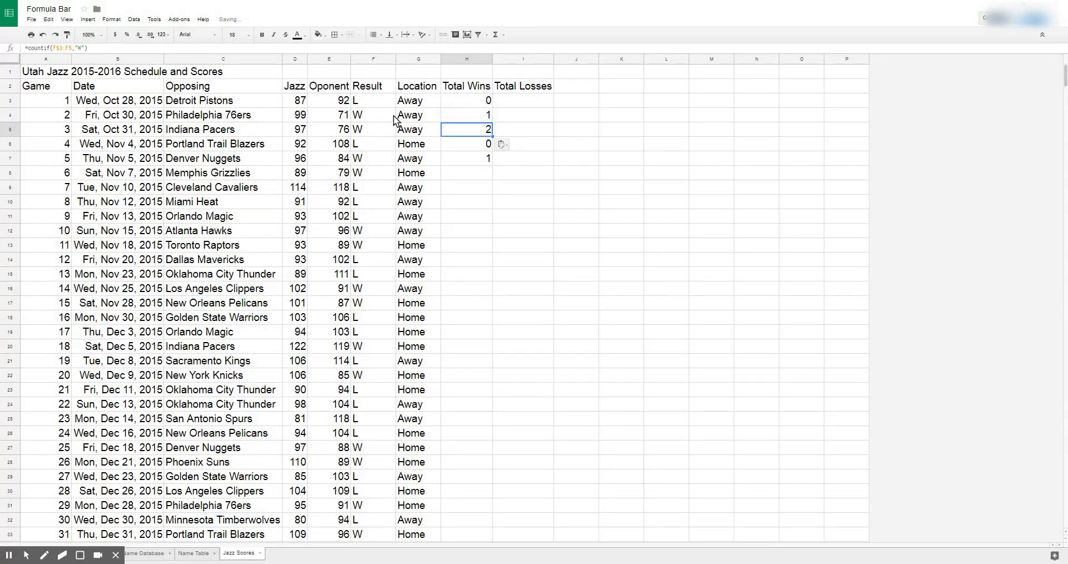
{"action": "left_click", "coordinate": [62, 48]}
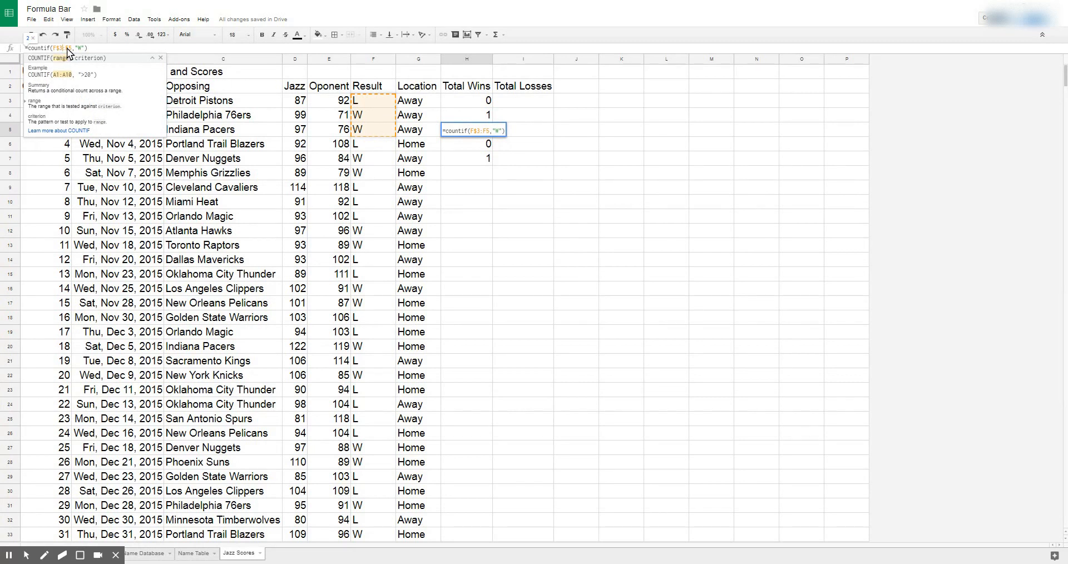
{"action": "key", "text": "Return"}
Fill the running win count formula from H5 down to the last game in row 84.
{"action": "left_click", "coordinate": [479, 130]}
{"action": "left_click_drag", "start_coordinate": [492, 137], "coordinate": [489, 427]}
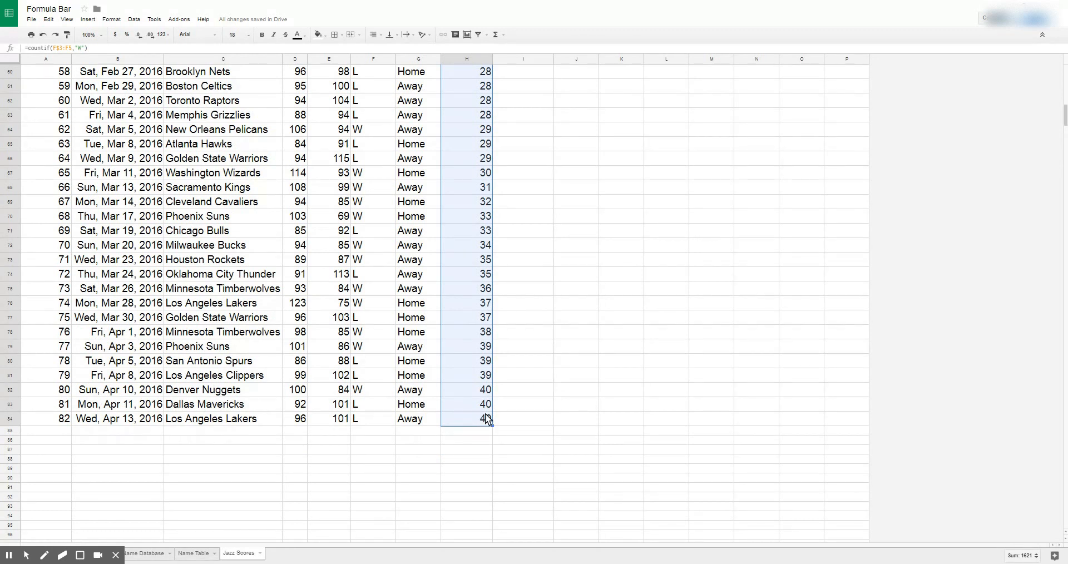
{"action": "scroll", "coordinate": [491, 407], "scroll_direction": "up", "scroll_amount": 2}
{"action": "scroll", "coordinate": [490, 401], "scroll_direction": "up", "scroll_amount": 18}
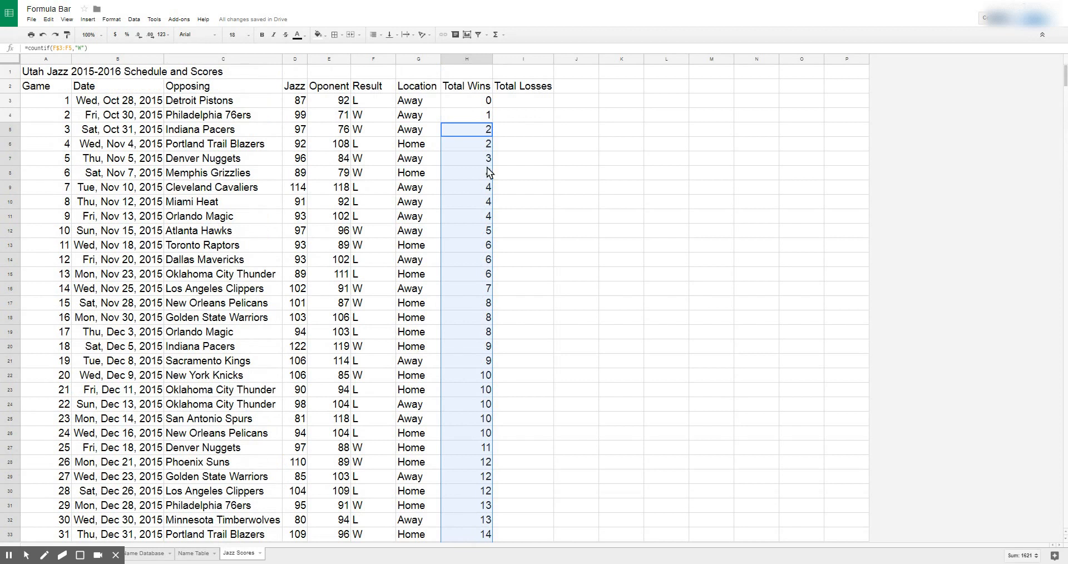
Enter =countif(F$3:F3,"L") in I3 as the first running count under Total Losses.
{"action": "left_click", "coordinate": [509, 99]}
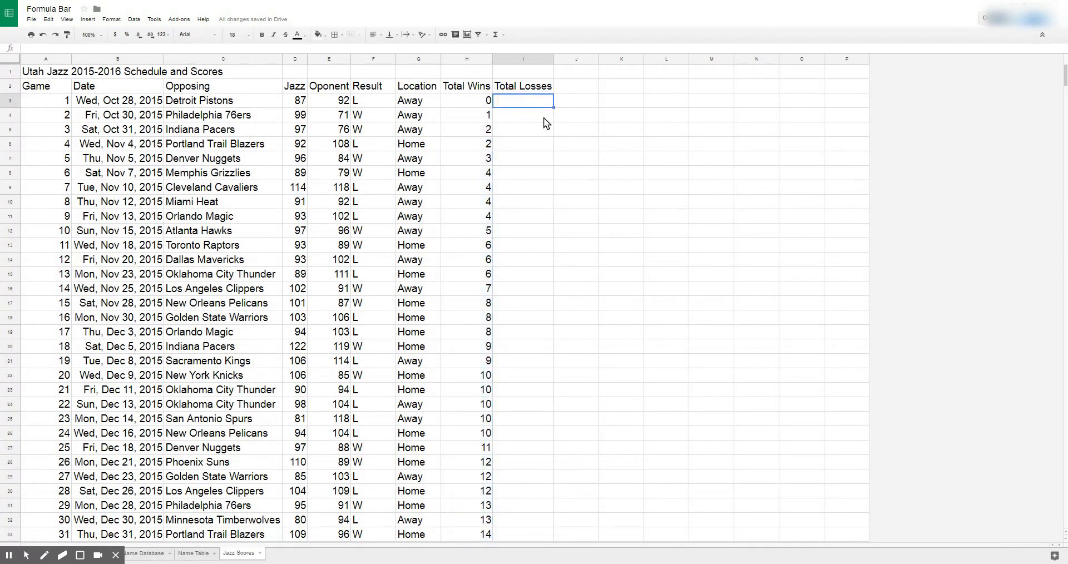
{"action": "type", "text": "="}
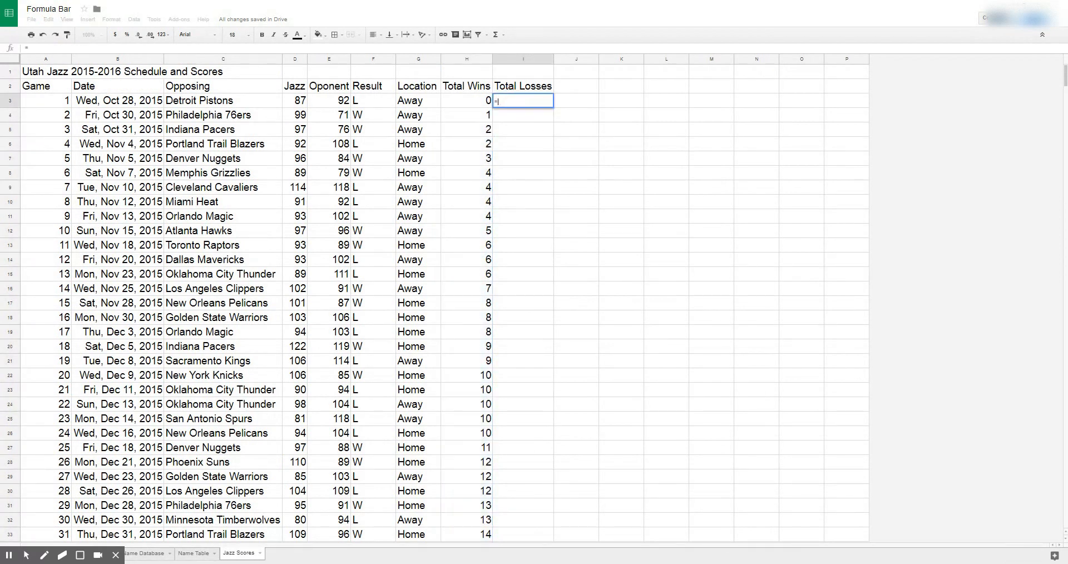
{"action": "type", "text": "count"}
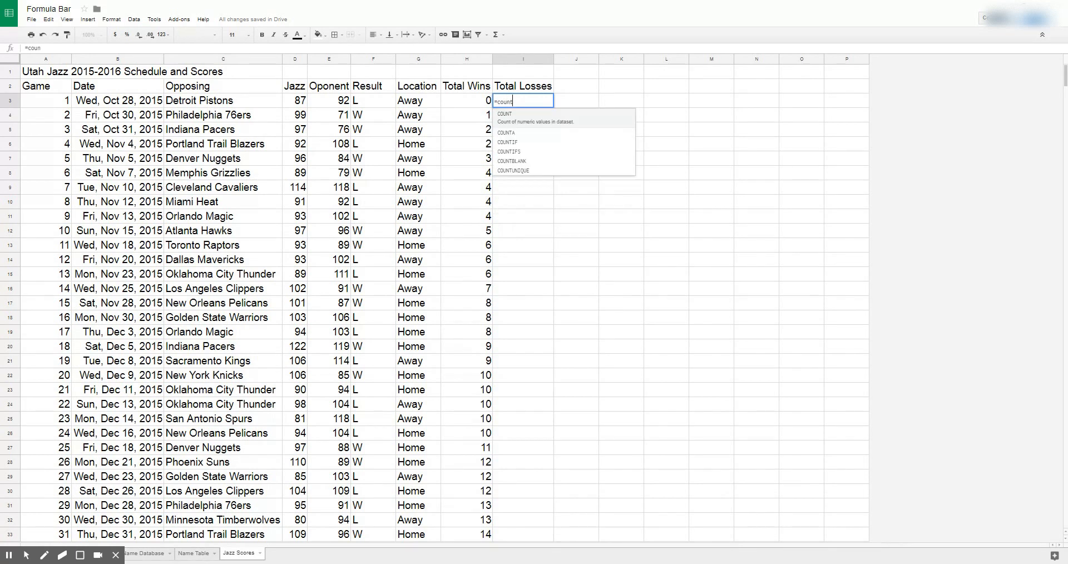
{"action": "type", "text": "if("}
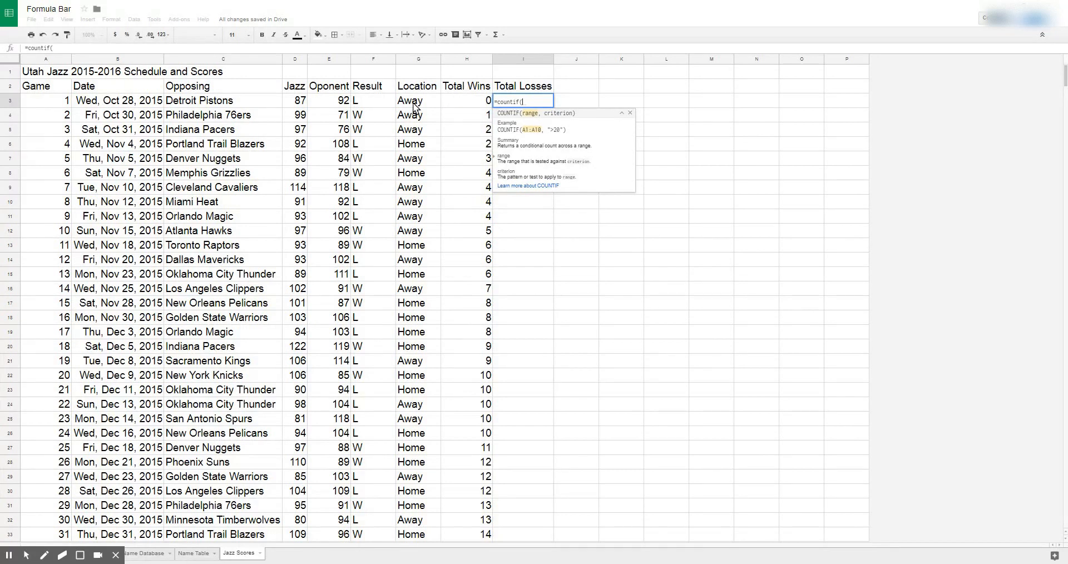
{"action": "left_click", "coordinate": [374, 100]}
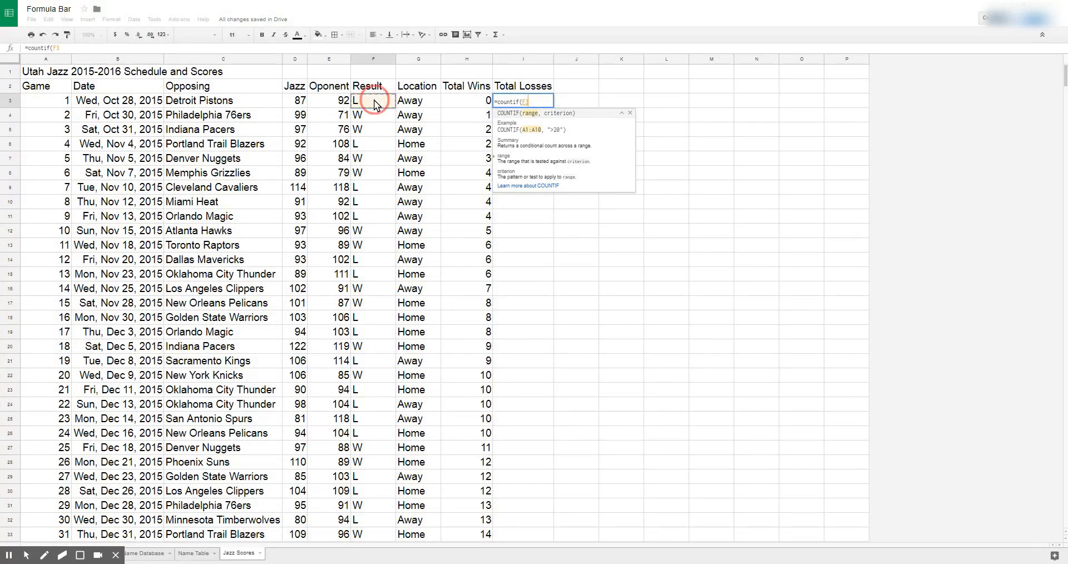
{"action": "type", "text": ":"}
{"action": "left_click", "coordinate": [378, 98]}
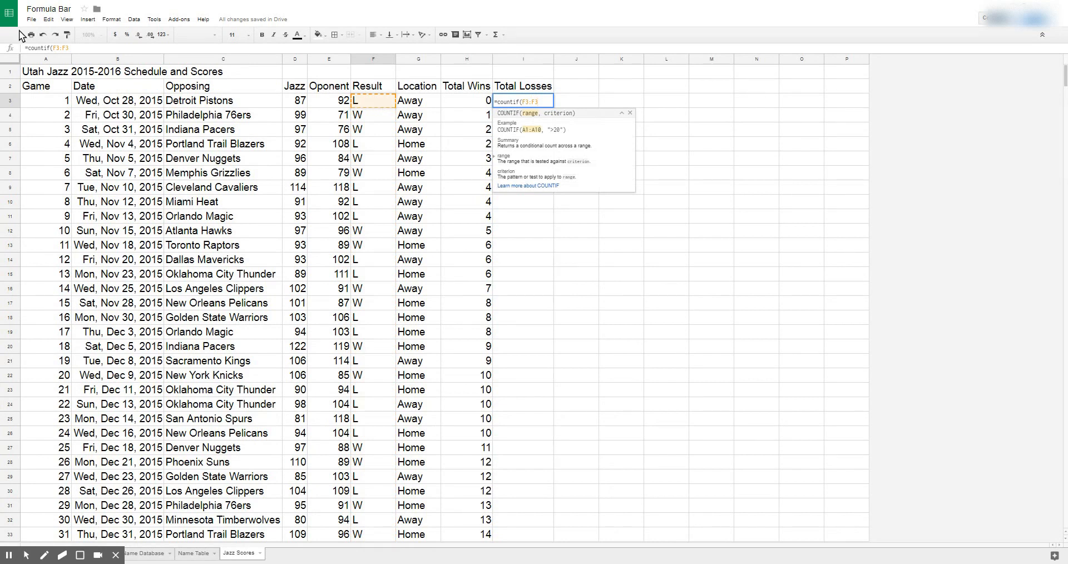
{"action": "left_click", "coordinate": [56, 49]}
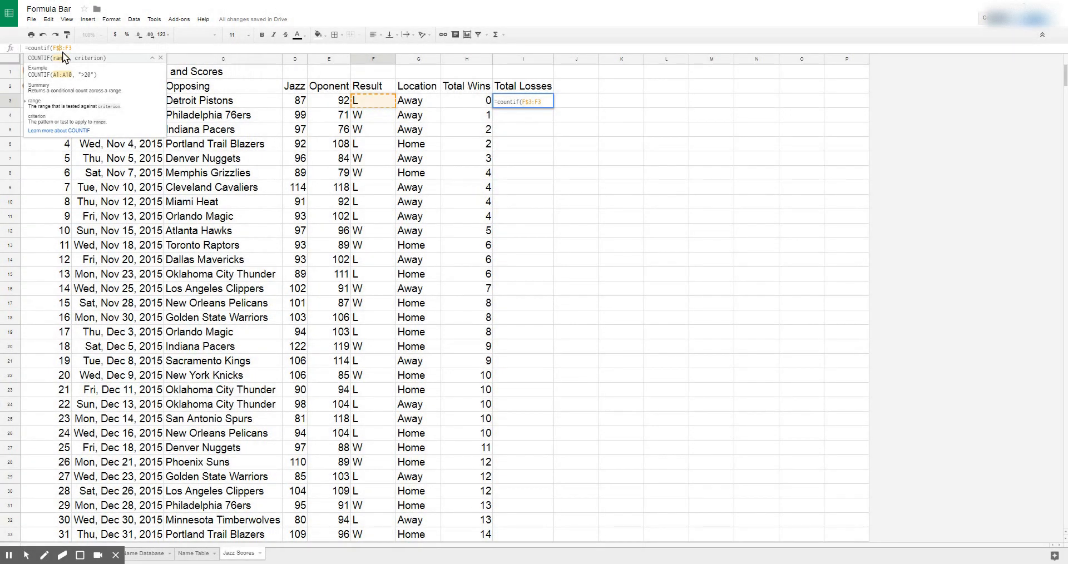
{"action": "type", "text": ",\"L\")"}
{"action": "key", "text": "Return"}
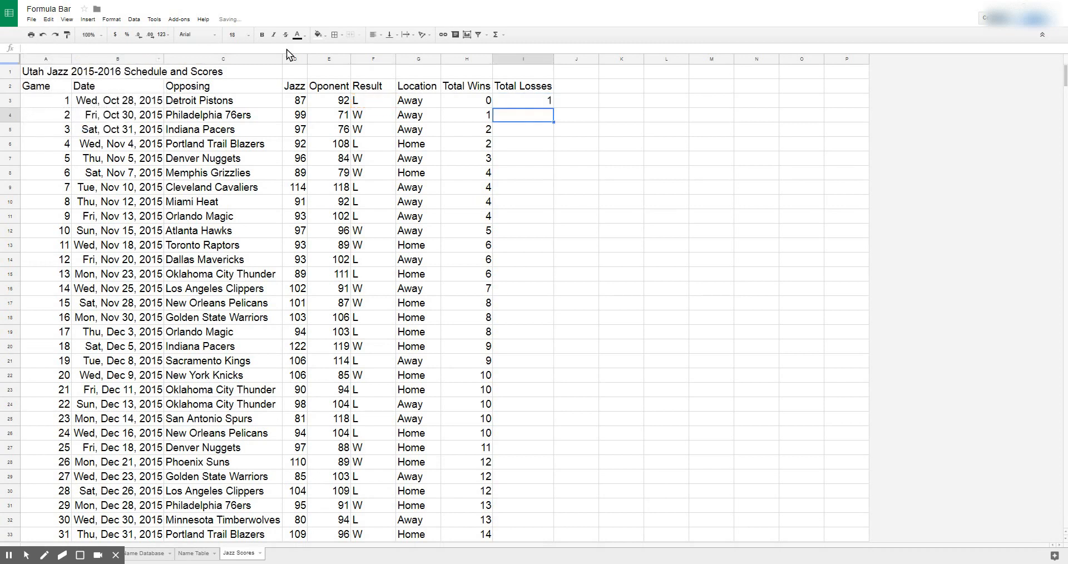
Fill the Total Losses formula from I3 down the column.
{"action": "left_click", "coordinate": [534, 99]}
{"action": "double_click", "coordinate": [553, 108]}
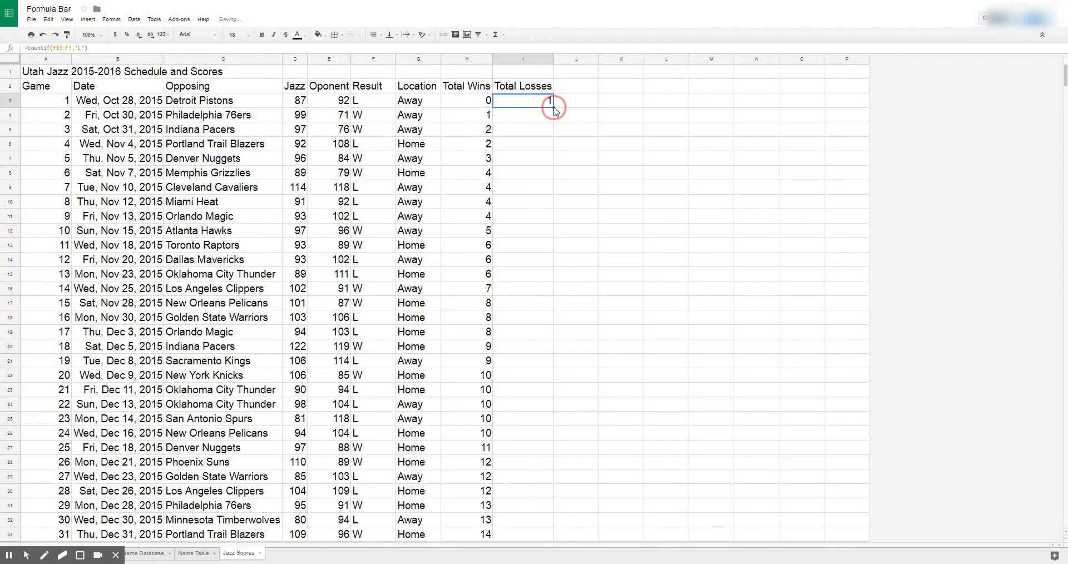